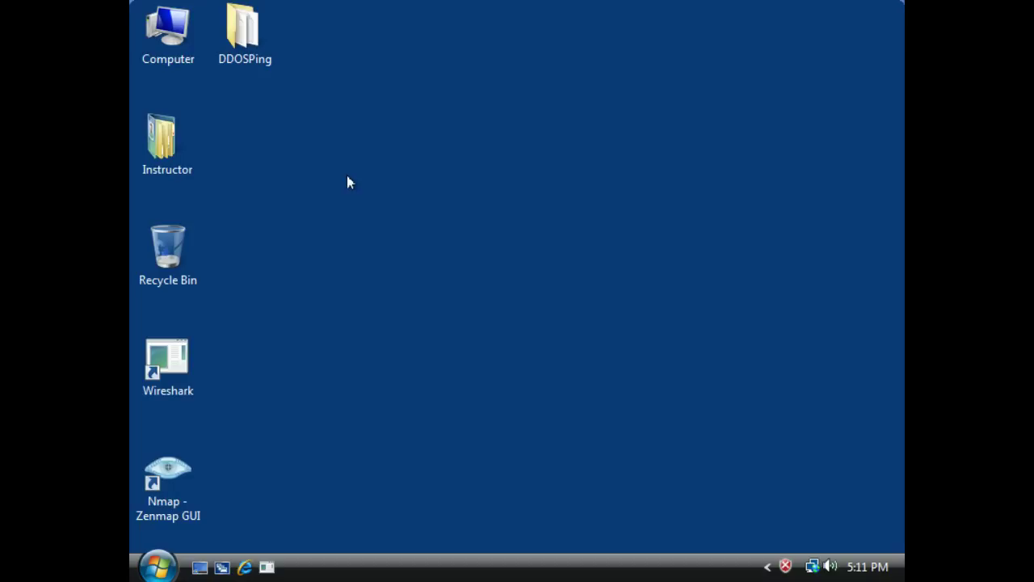
# - Launch the ddosping application from the DDOSPing desktop folder and allow it to run
pyautogui.click(236, 37)
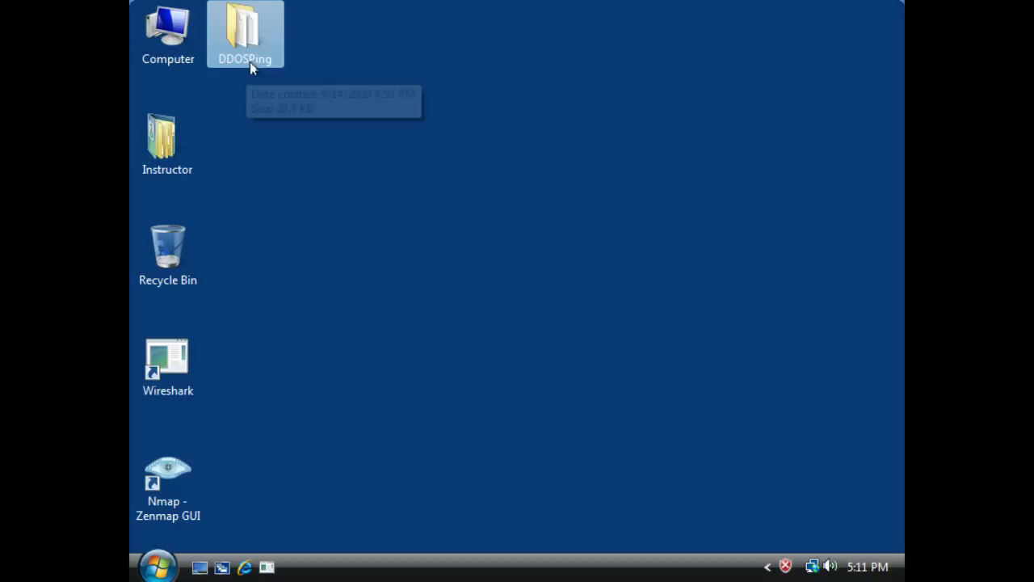
pyautogui.doubleClick(250, 30)
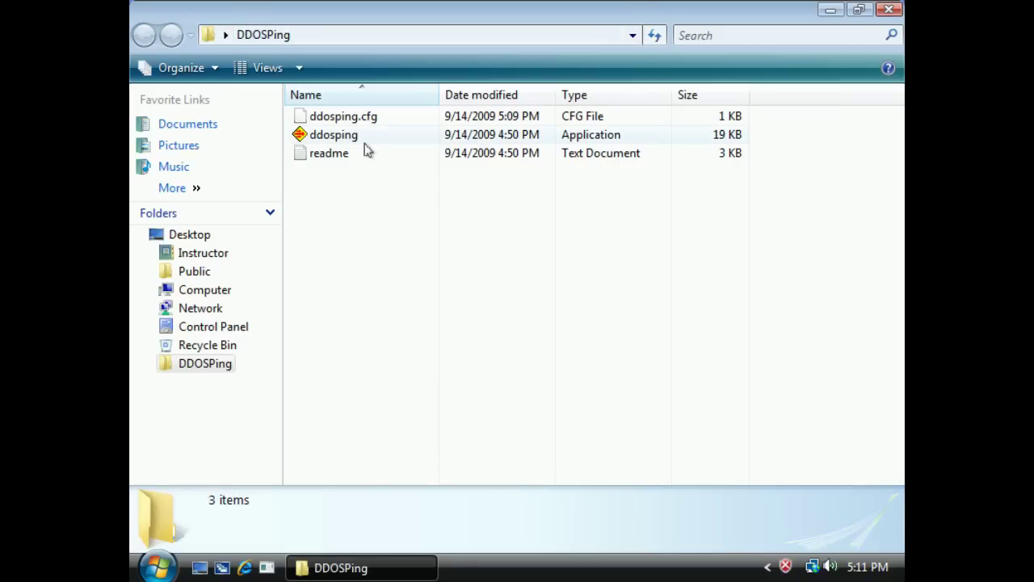
pyautogui.moveTo(350, 144)
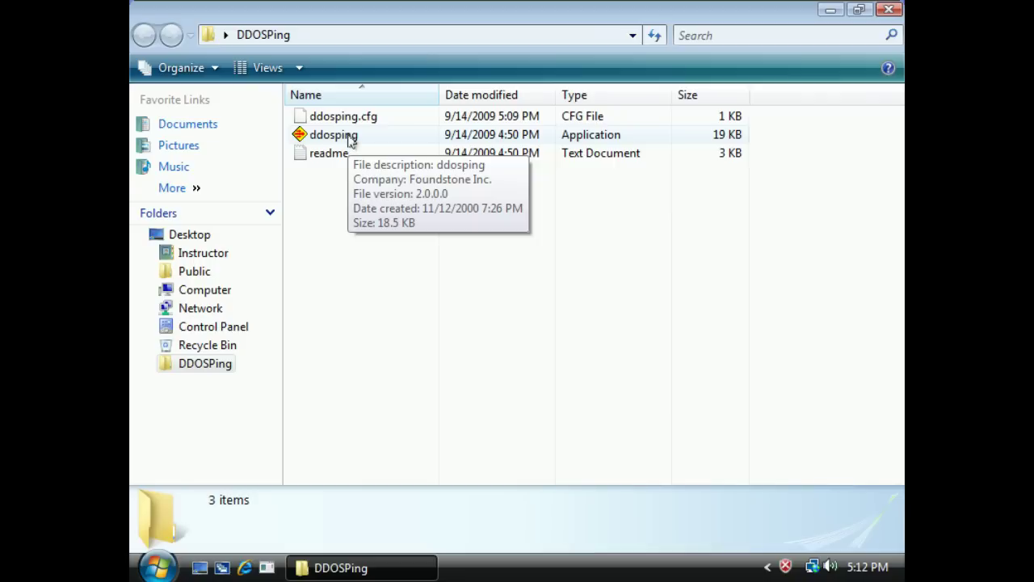
pyautogui.doubleClick(351, 136)
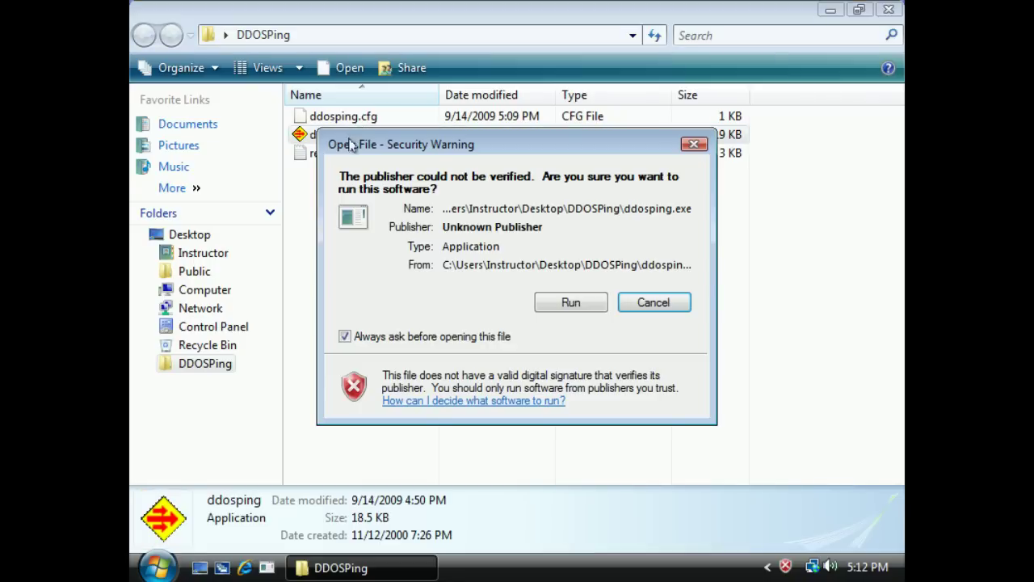
pyautogui.click(581, 312)
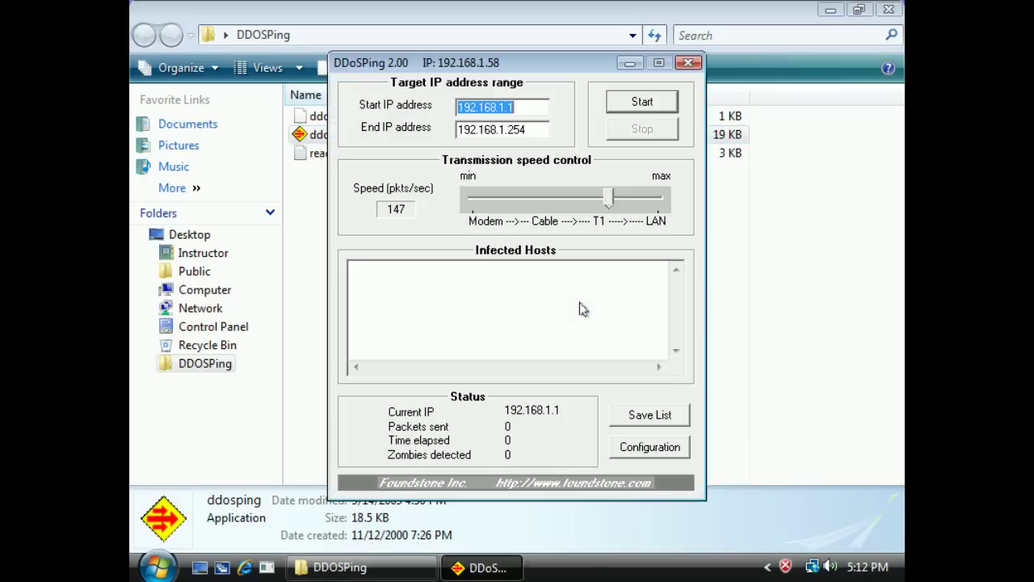
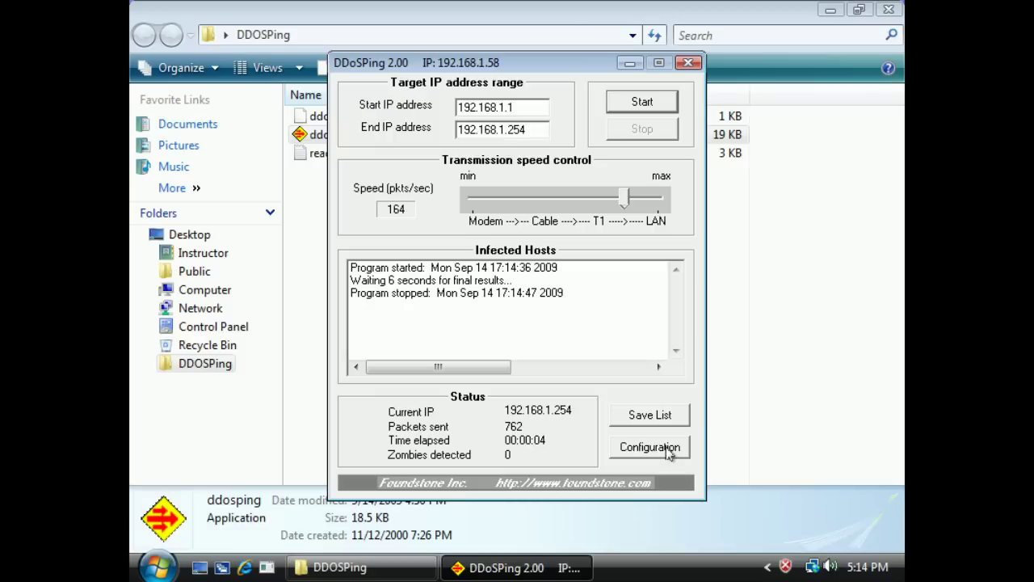
# - Review the DDoSPing configuration settings, accept them, and close the program and its folder
pyautogui.click(670, 455)
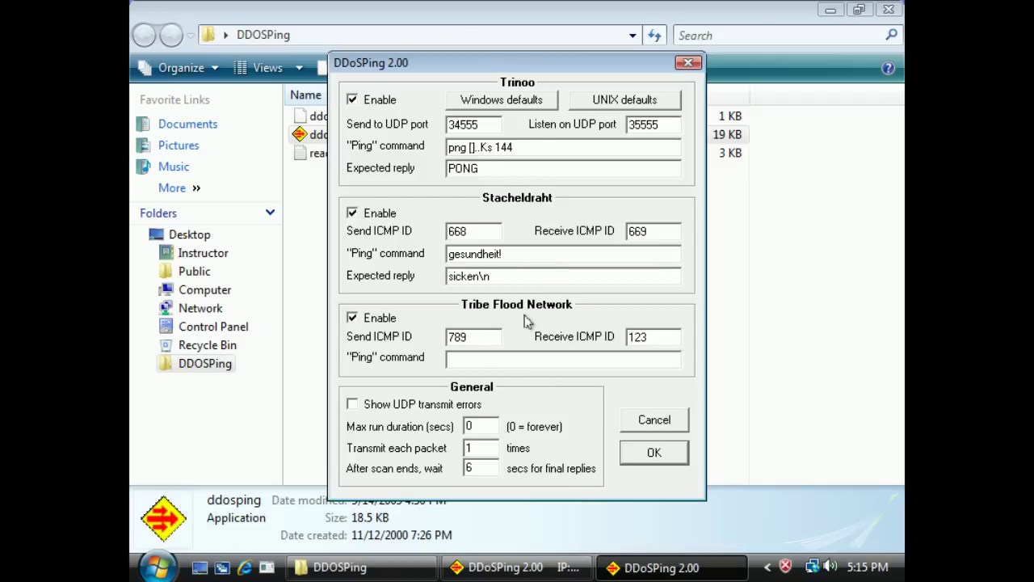
pyautogui.click(663, 457)
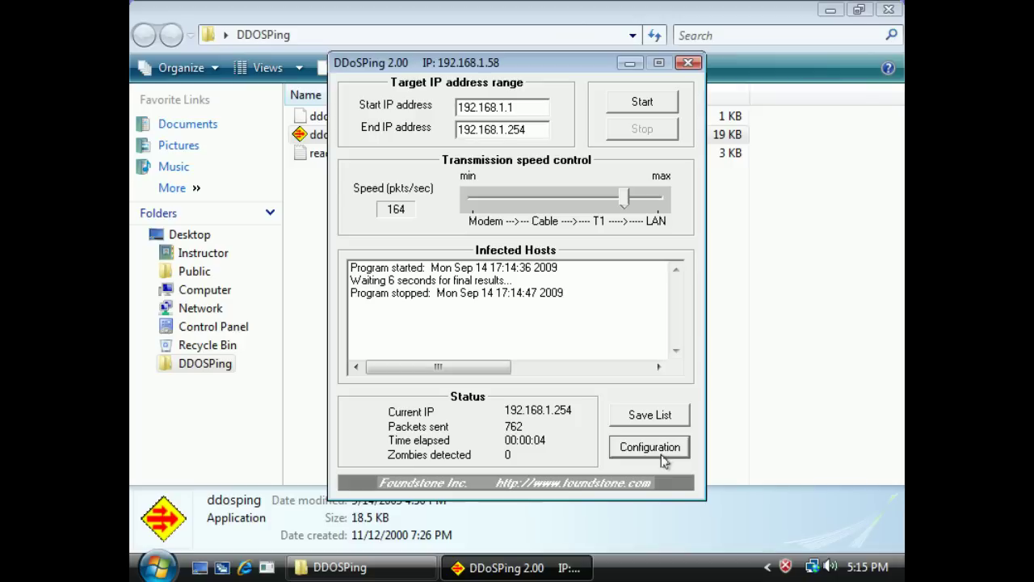
pyautogui.click(694, 64)
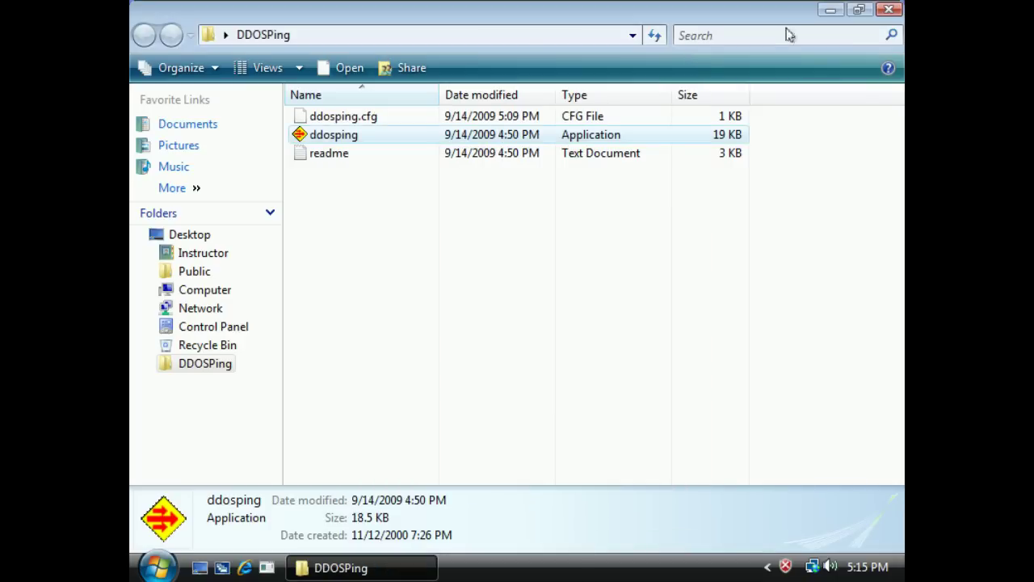
pyautogui.click(887, 11)
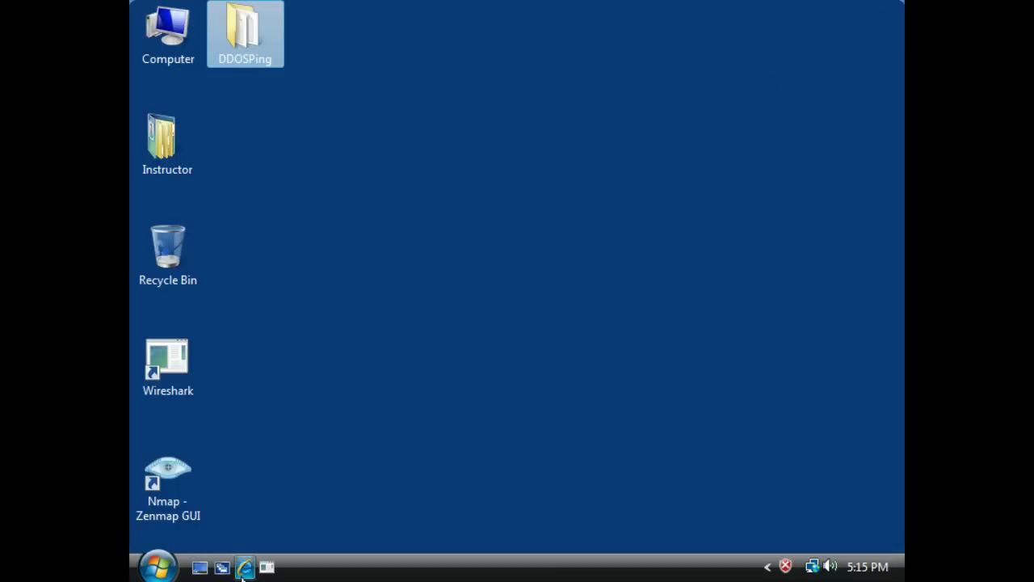
# - Open Google in Internet Explorer and search for "vulnerability scanner"
pyautogui.click(244, 567)
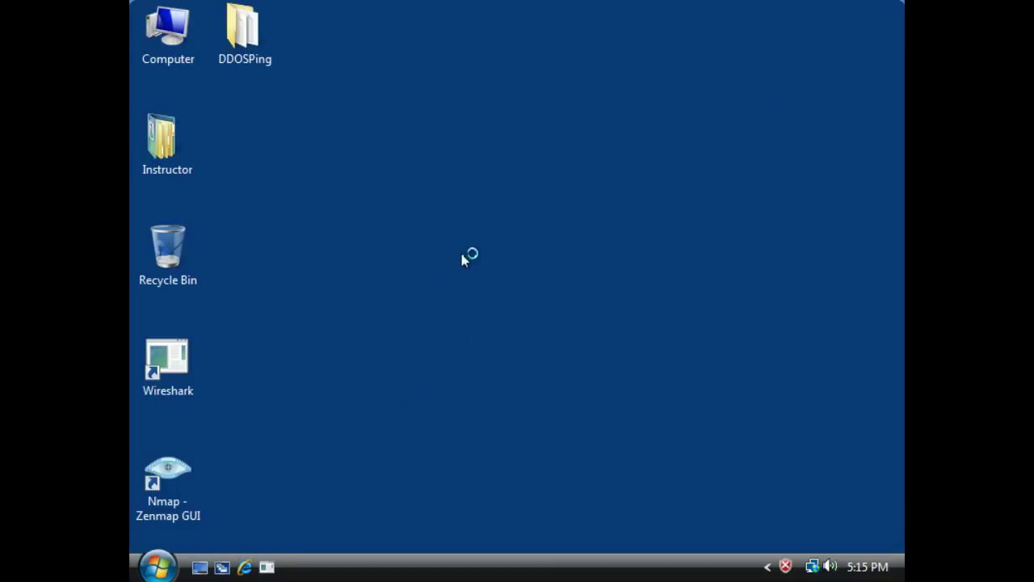
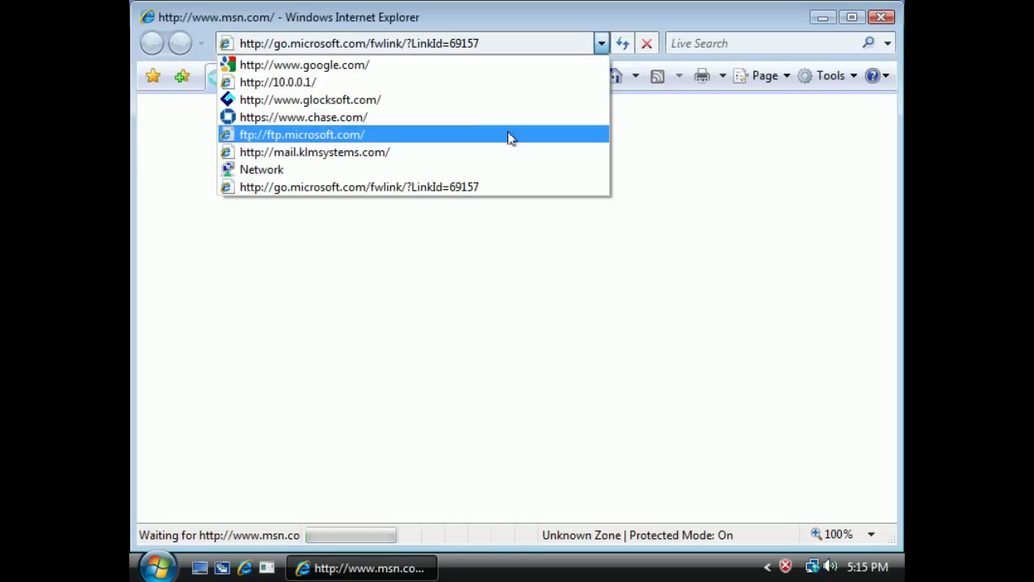
pyautogui.click(350, 64)
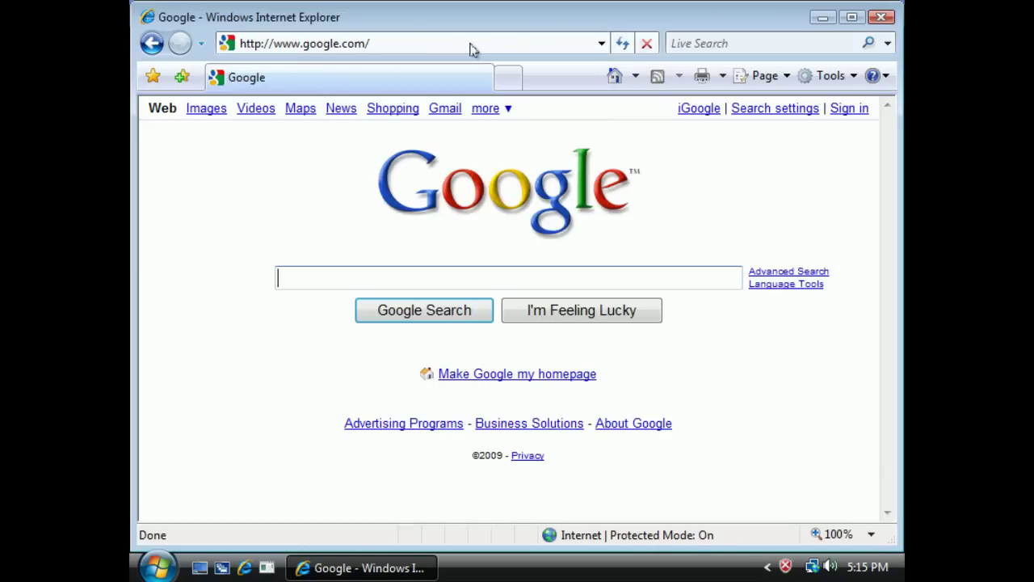
pyautogui.write('vul')
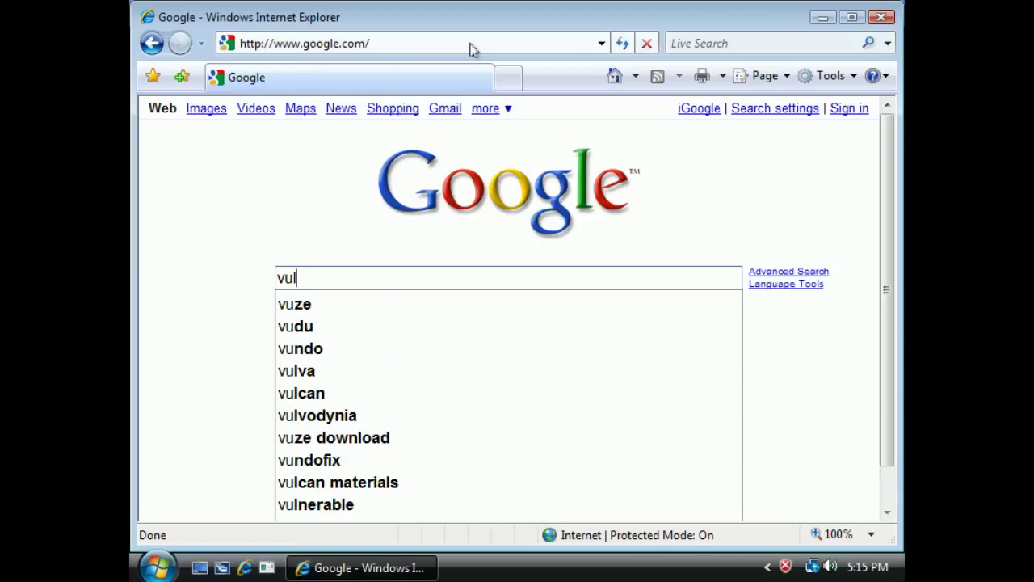
pyautogui.write('ner')
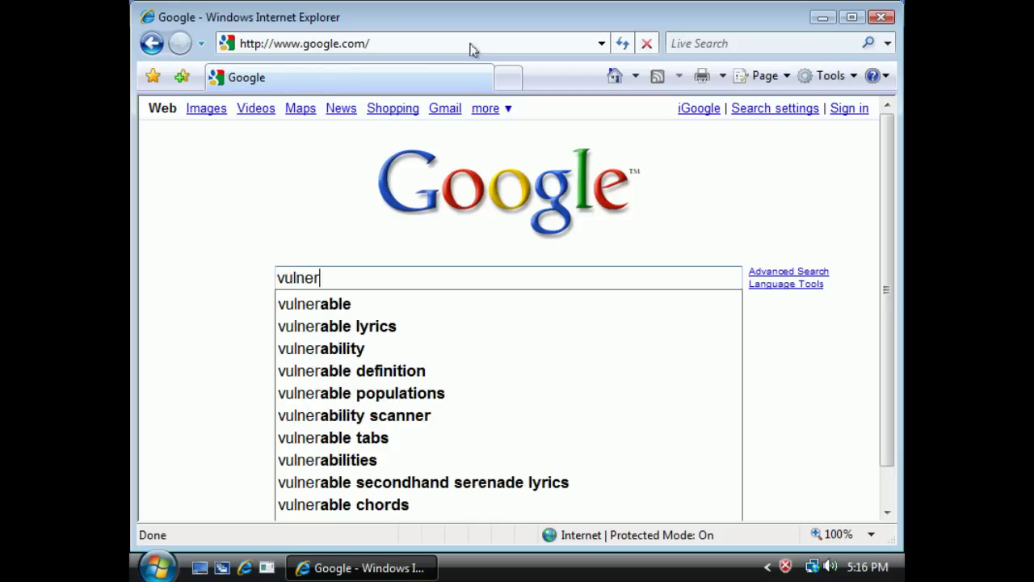
pyautogui.write('abil')
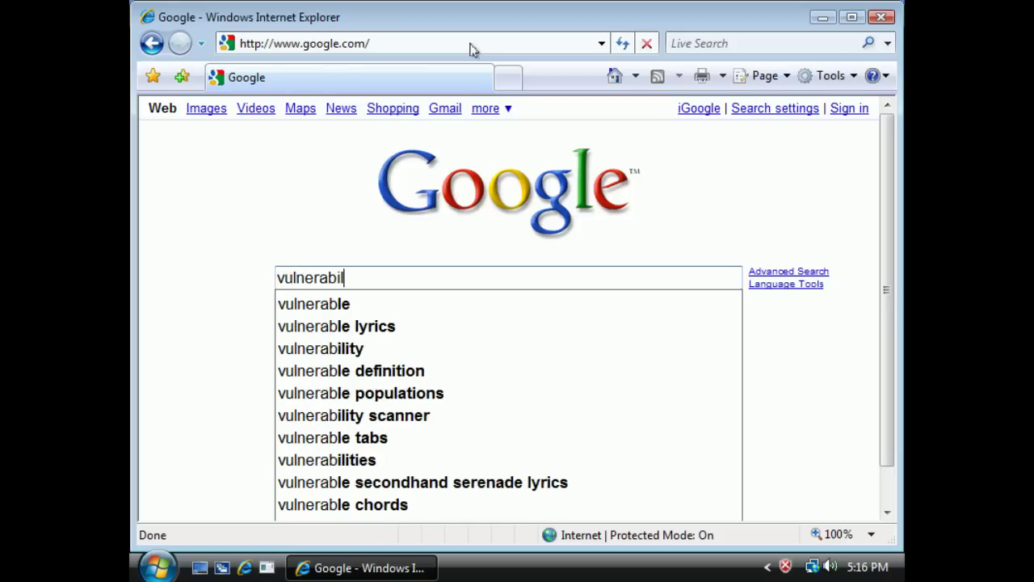
pyautogui.write('ity sca')
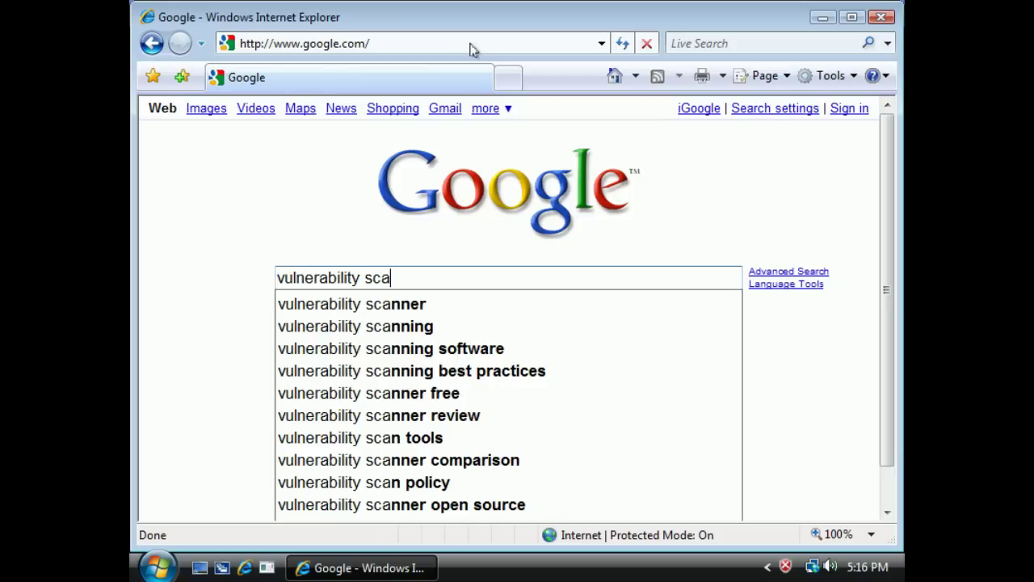
pyautogui.write('nner')
pyautogui.press('Return')
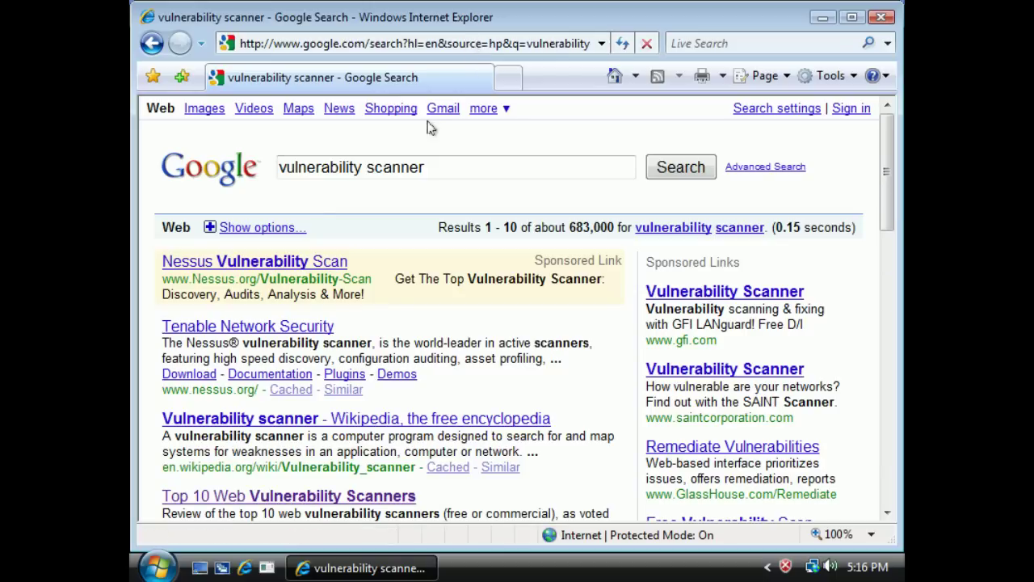
# - Open the "Top 10 Web Vulnerability Scanners" page on sectools.org from the search results
pyautogui.scroll(-1, 272, 263)
pyautogui.scroll(-1, 272, 262)
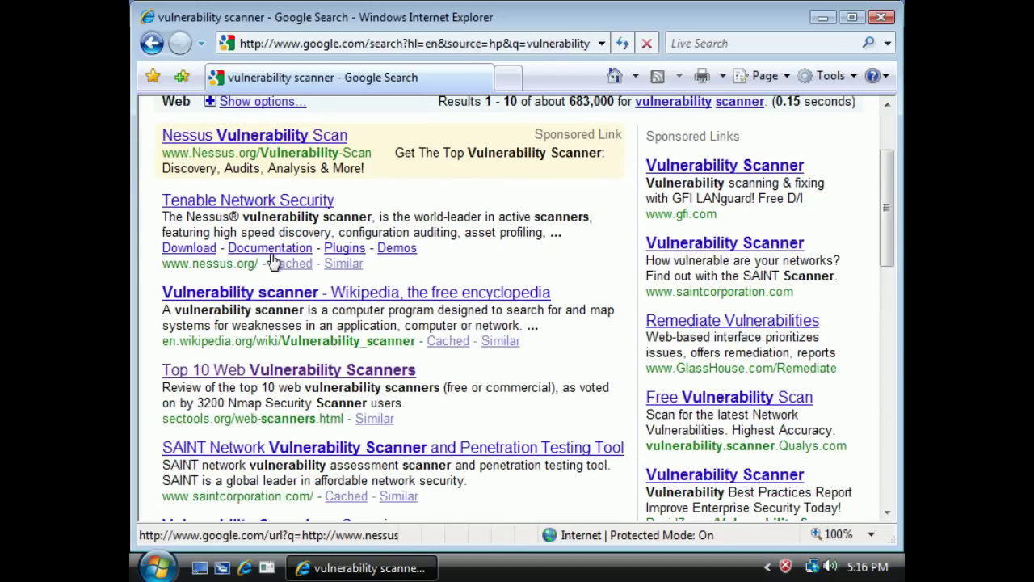
pyautogui.scroll(-2, 251, 153)
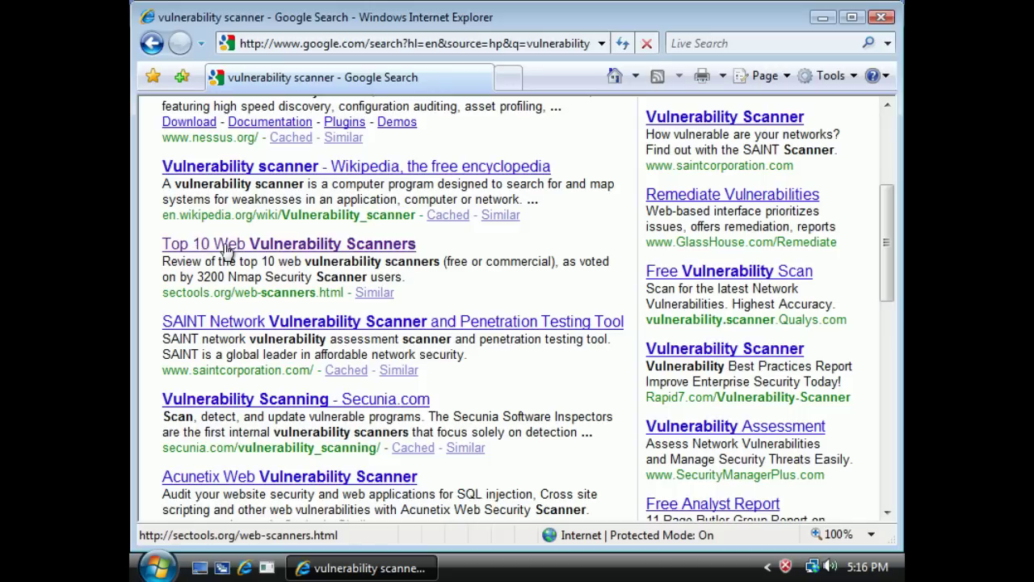
pyautogui.click(283, 247)
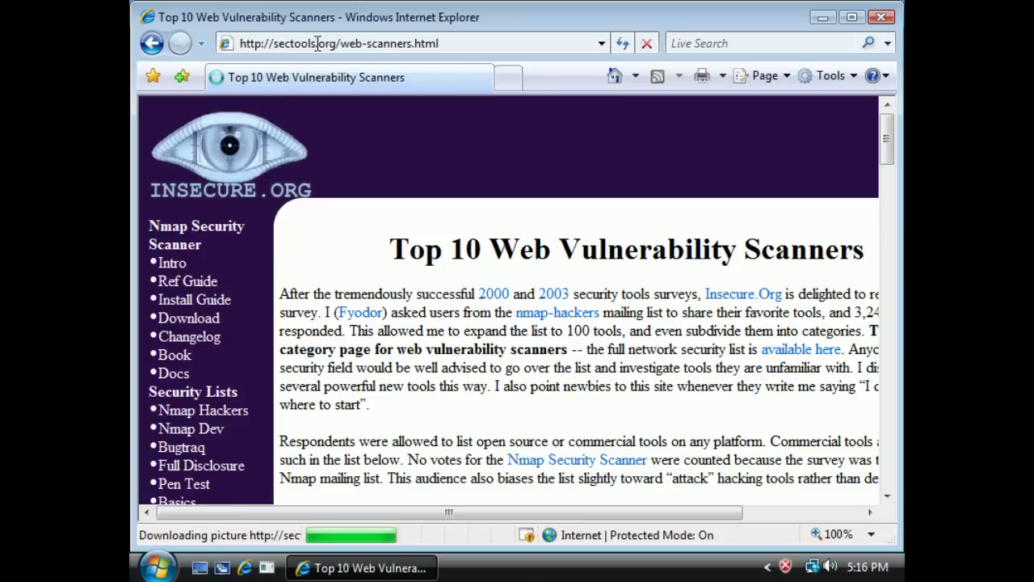
# - Examine the tool attribute legend and the ranked web vulnerability scanners down to the category links
pyautogui.scroll(-8, 388, 320)
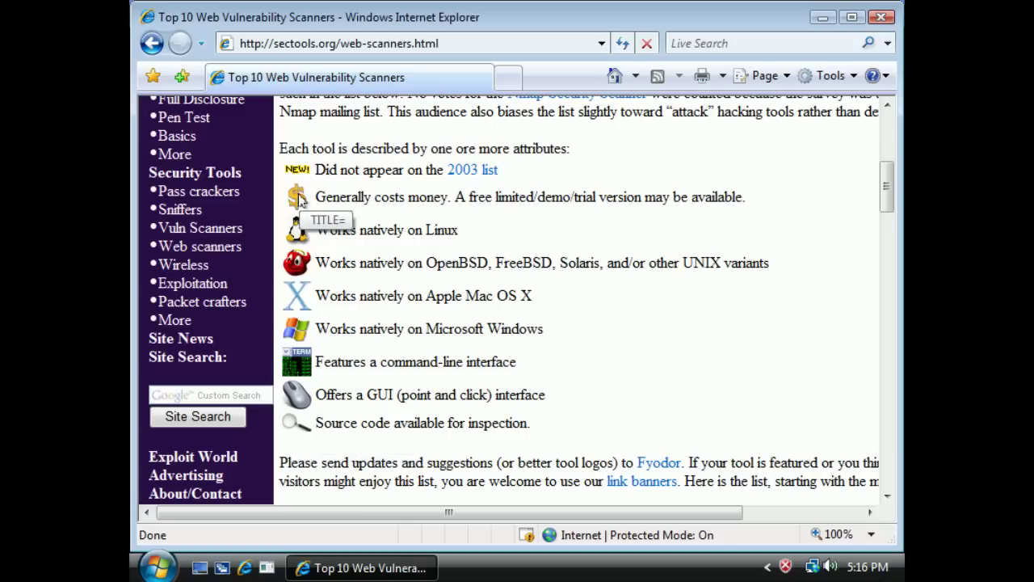
pyautogui.scroll(-3, 368, 309)
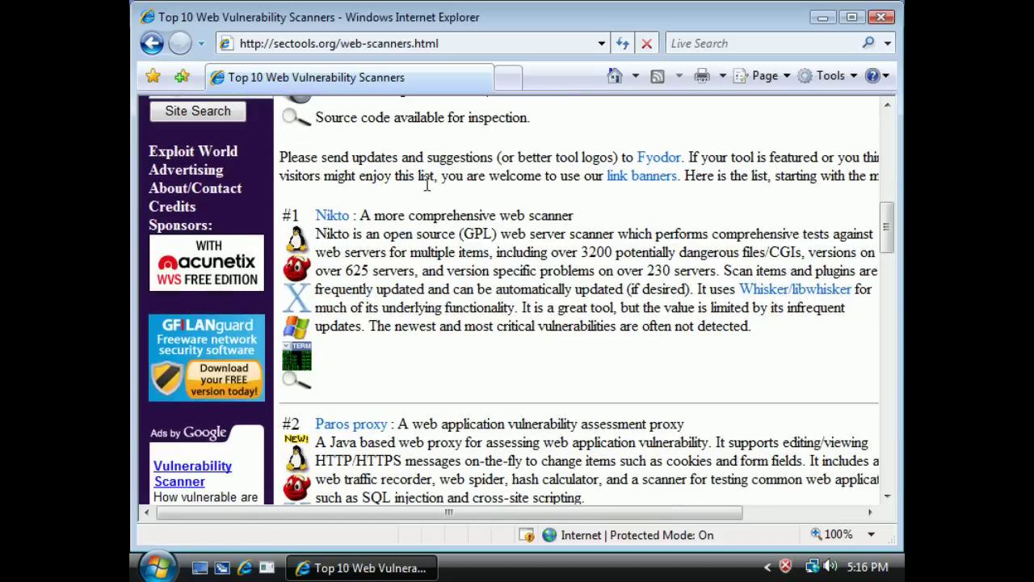
pyautogui.scroll(-4, 384, 354)
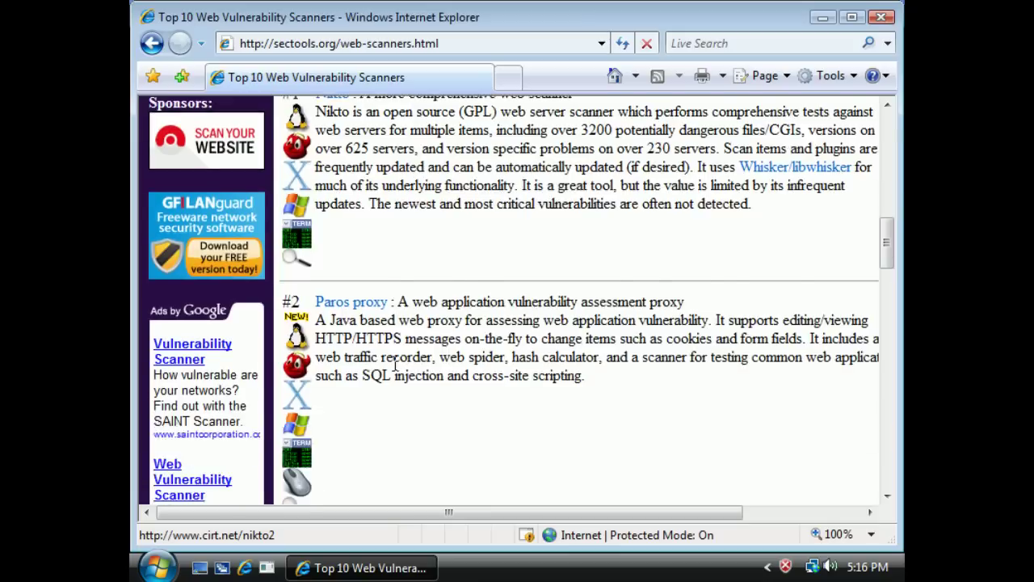
pyautogui.scroll(-6, 396, 358)
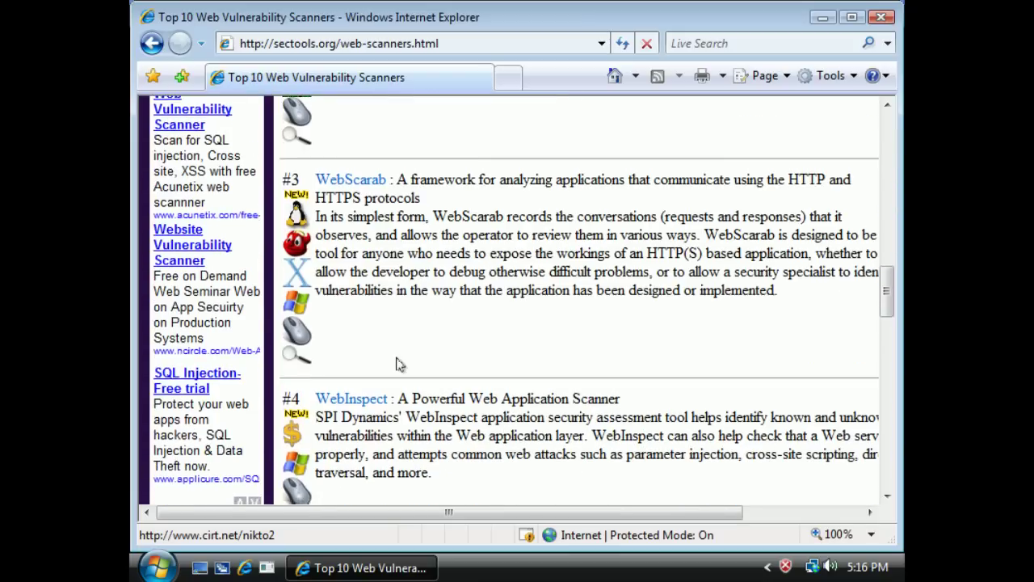
pyautogui.scroll(-6, 396, 363)
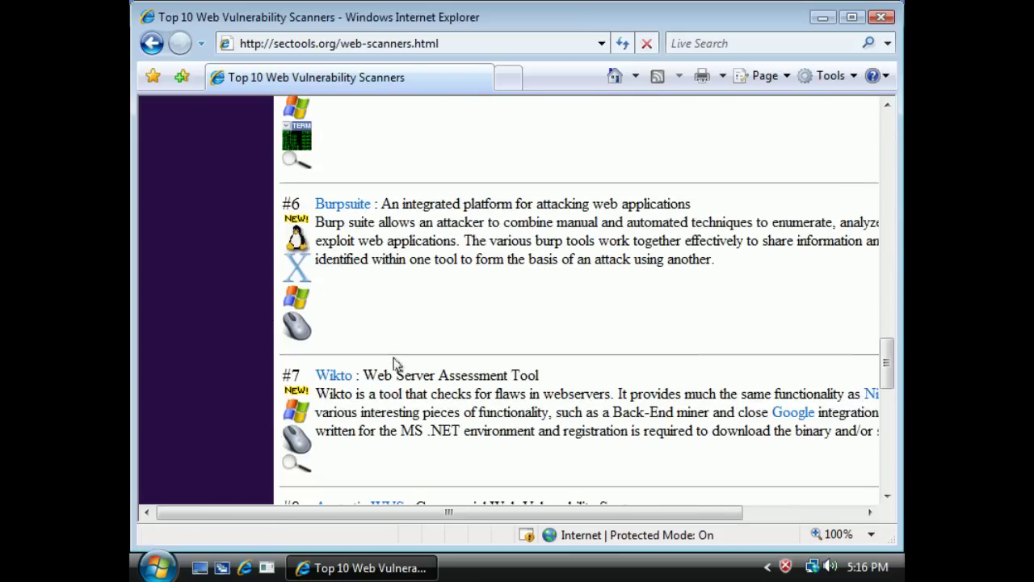
pyautogui.scroll(2, 394, 353)
pyautogui.scroll(-2, 398, 279)
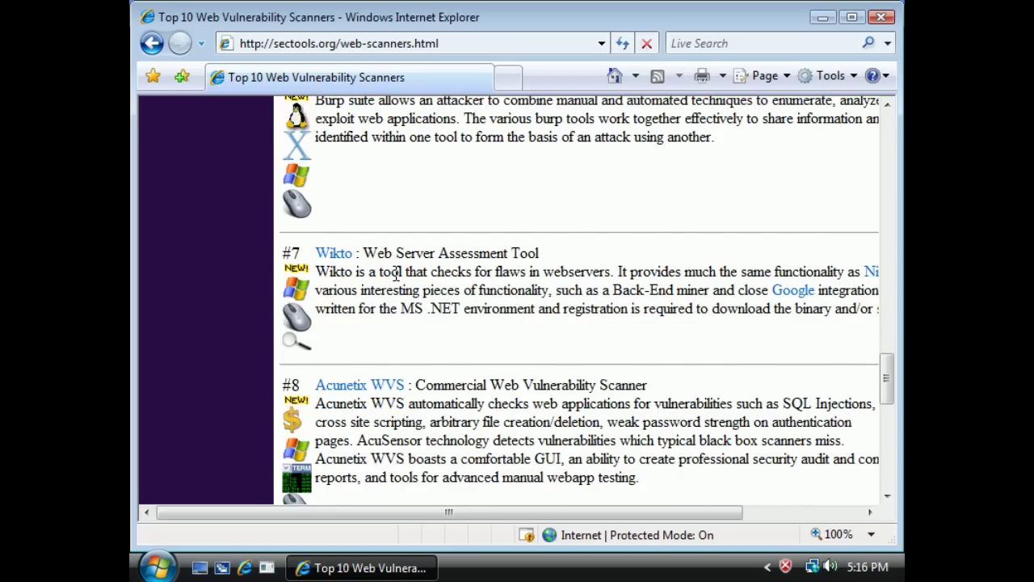
pyautogui.scroll(-2, 396, 275)
pyautogui.scroll(-3, 396, 274)
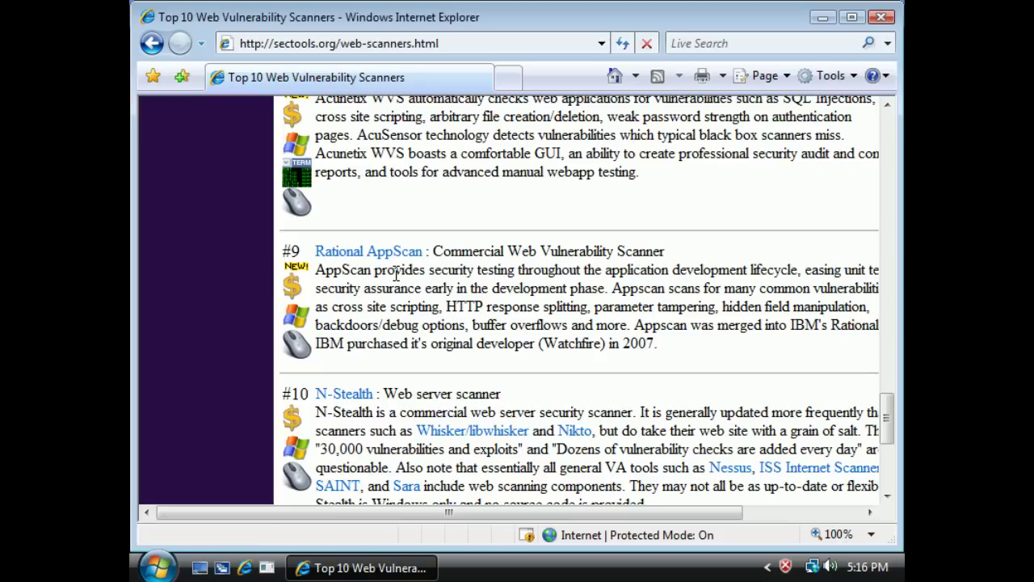
pyautogui.scroll(-2, 396, 275)
pyautogui.scroll(-2, 396, 275)
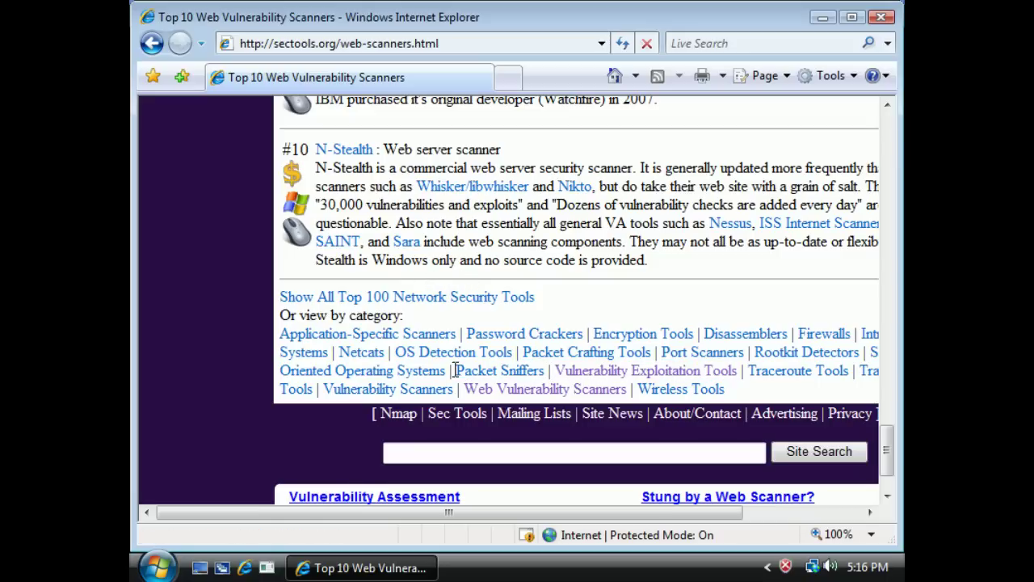
# - Open the Packet Sniffers category, look through its ranked list of tools, and close the browser
pyautogui.click(485, 377)
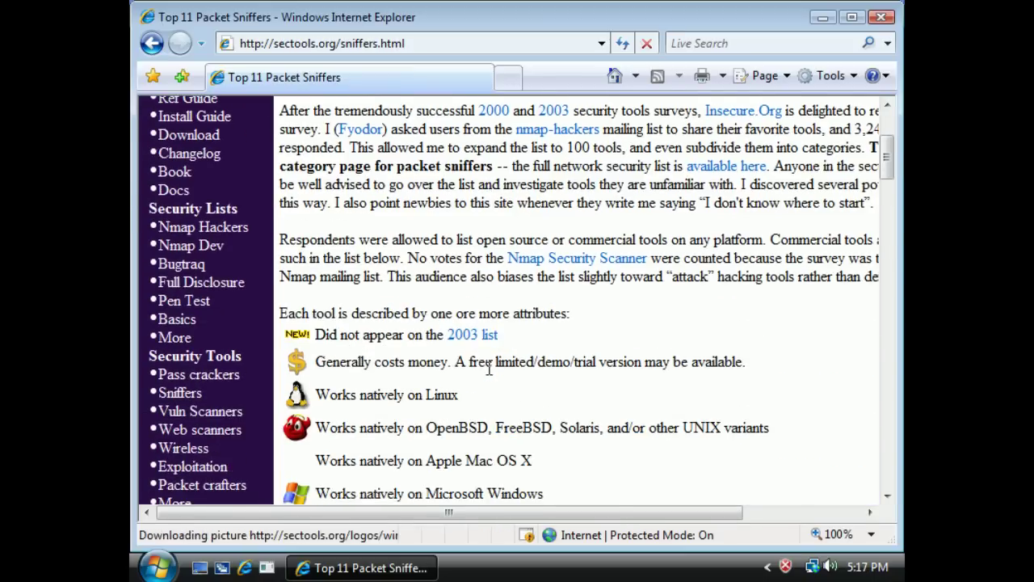
pyautogui.scroll(-10, 489, 368)
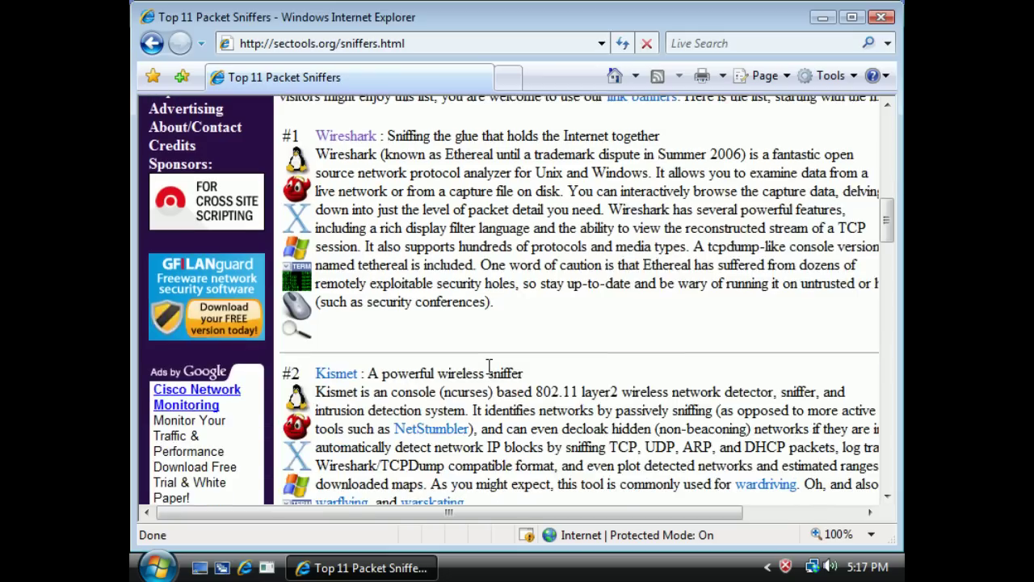
pyautogui.scroll(-9, 489, 369)
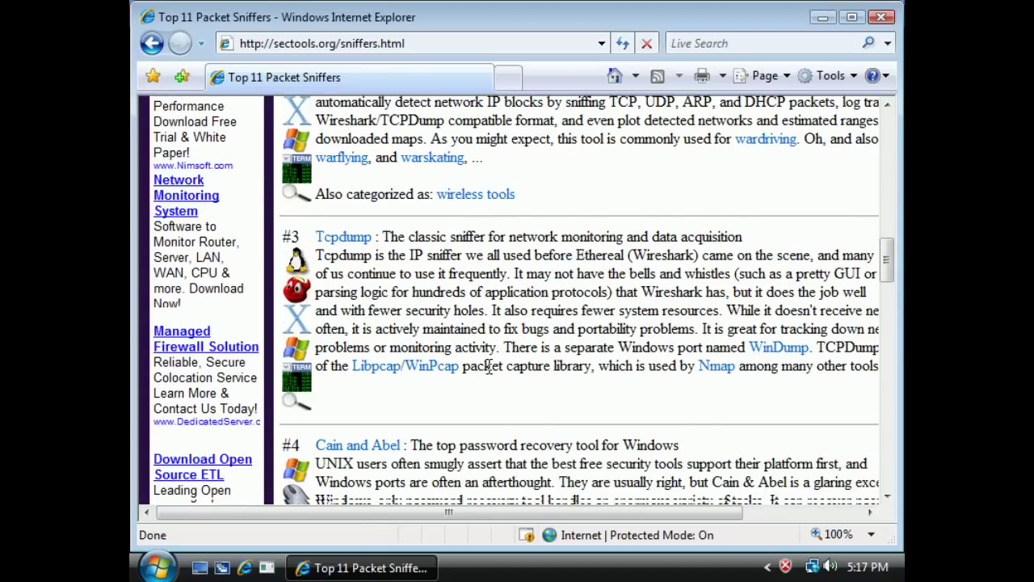
pyautogui.scroll(-10, 489, 368)
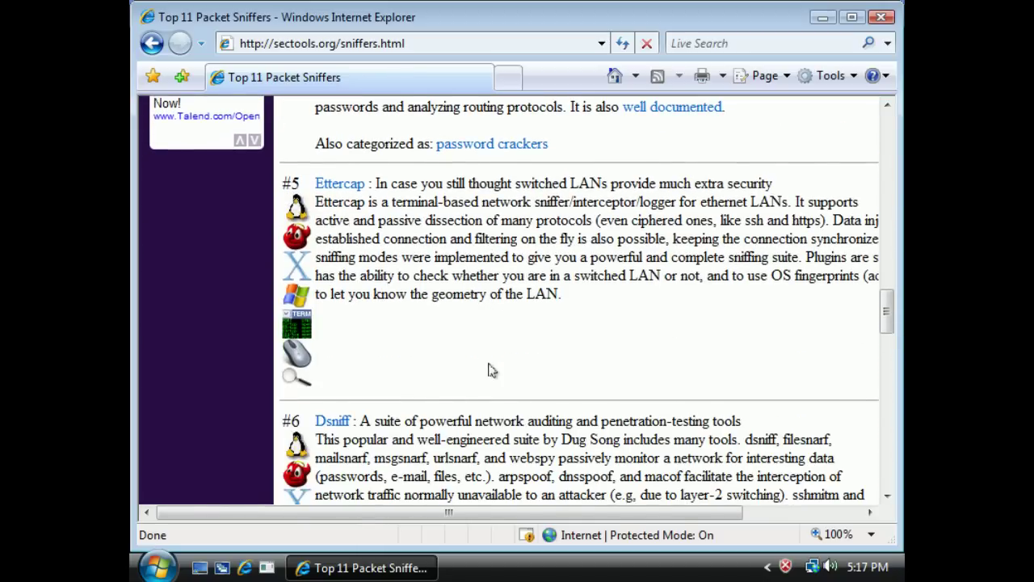
pyautogui.scroll(-10, 489, 369)
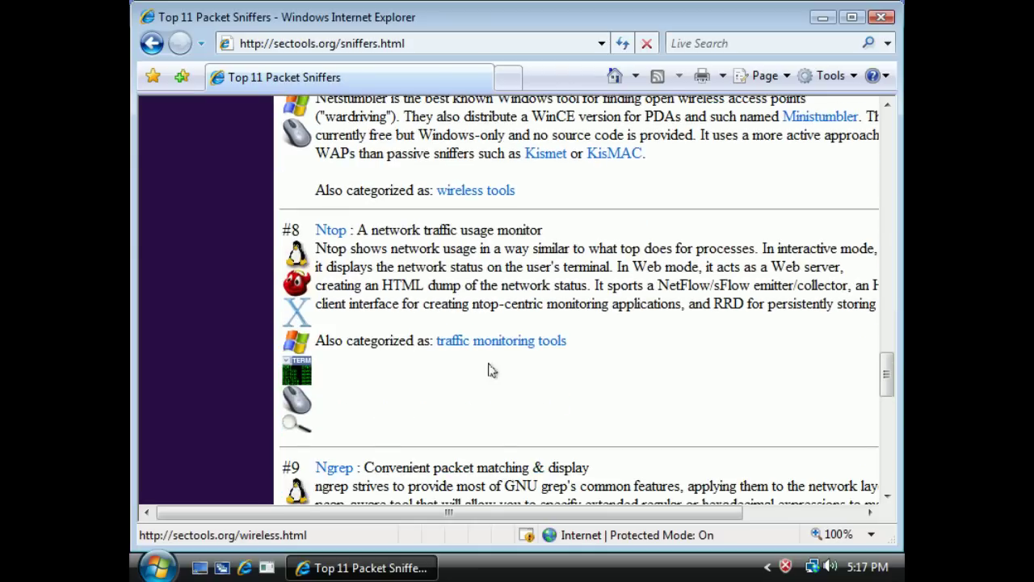
pyautogui.scroll(-10, 493, 371)
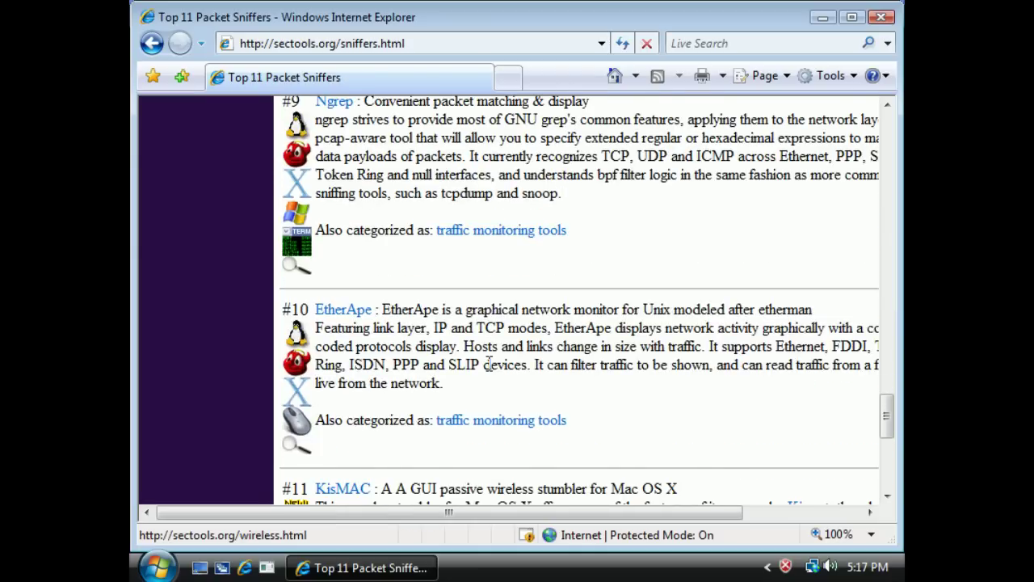
pyautogui.scroll(-8, 489, 367)
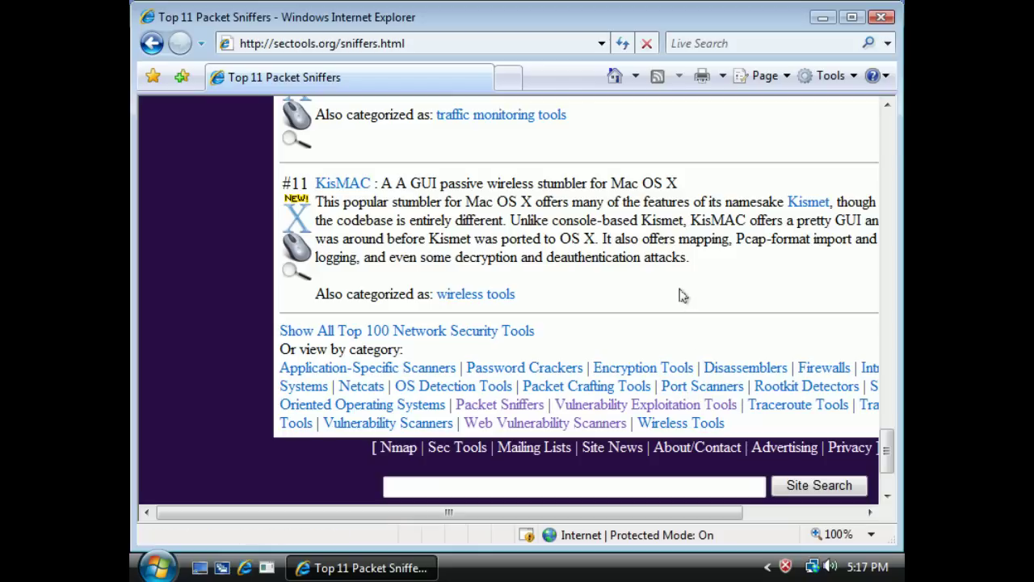
pyautogui.click(881, 18)
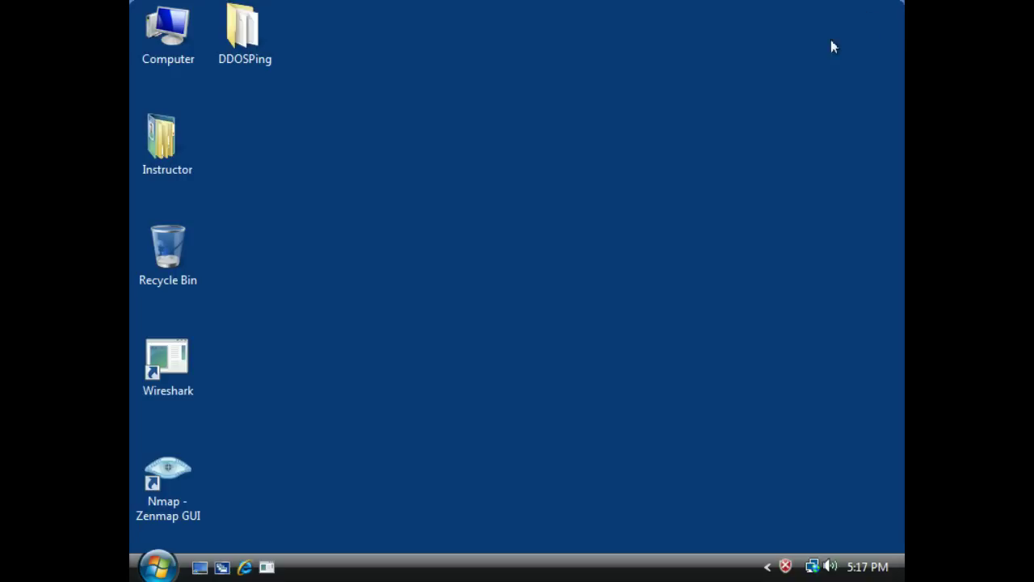